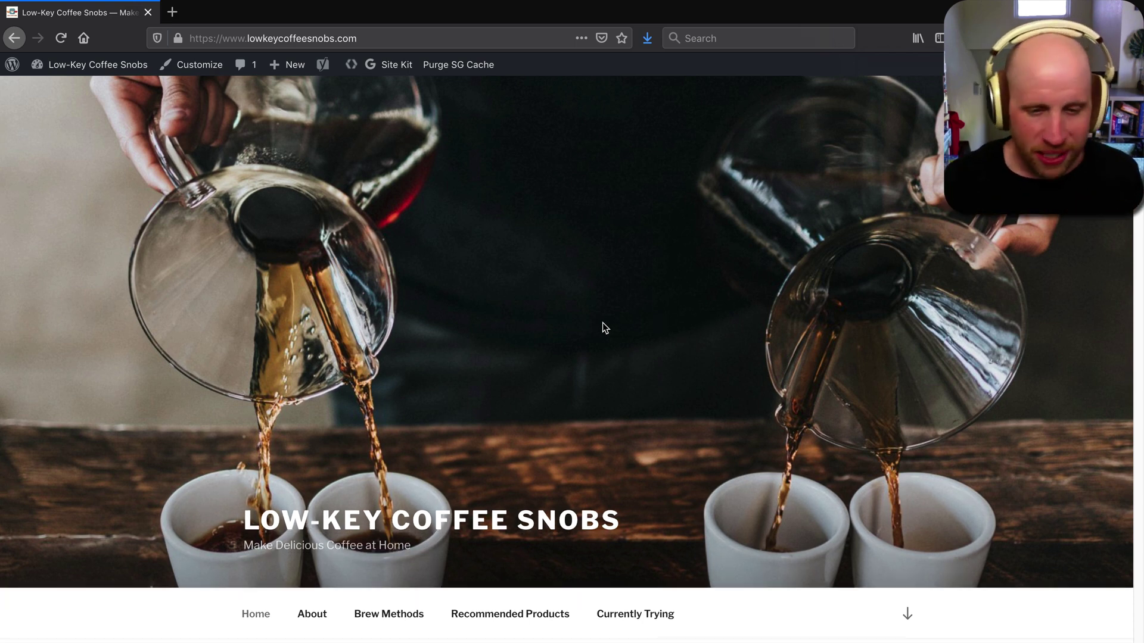
# Scroll down the site homepage and start a new post from the admin bar's New menu
pyautogui.scroll(-8, 602, 328)
pyautogui.scroll(-1, 376, 340)
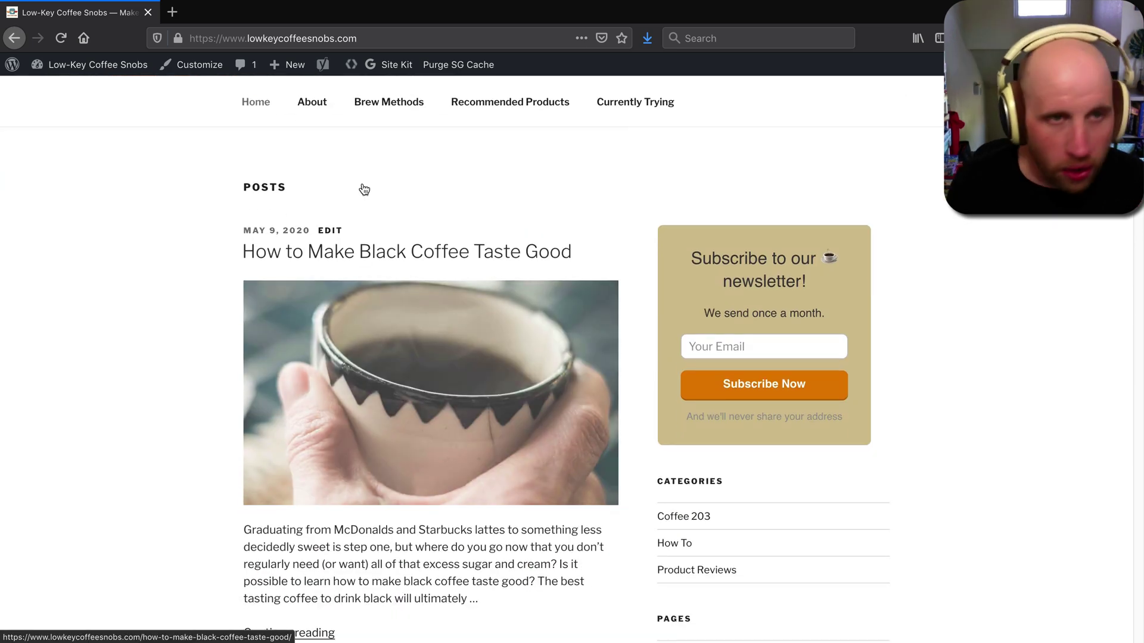
pyautogui.click(287, 65)
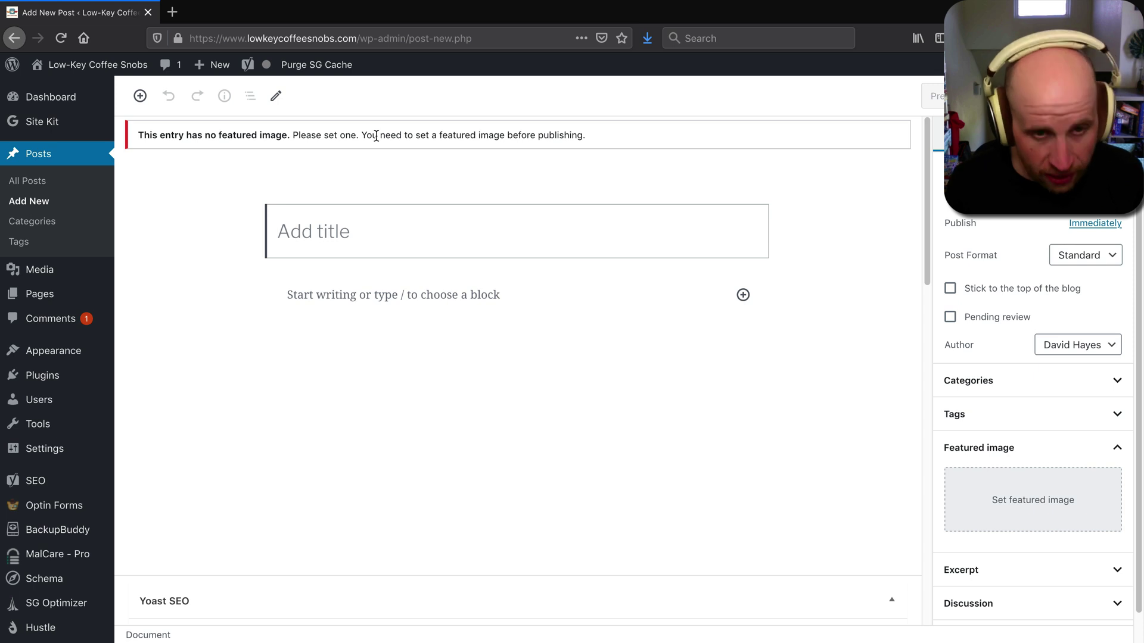
# Title the post 'This post has custom html' and move into the body
pyautogui.write('In')
pyautogui.press('BackSpace')
pyautogui.press('BackSpace')
pyautogui.press('BackSpace')
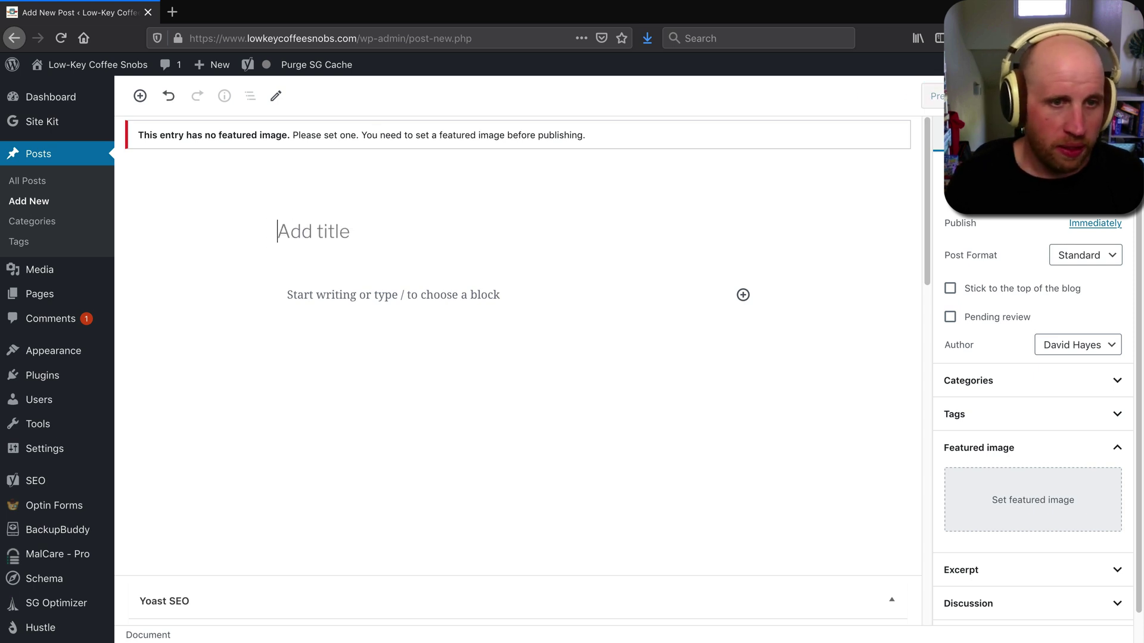
pyautogui.write('This post ha')
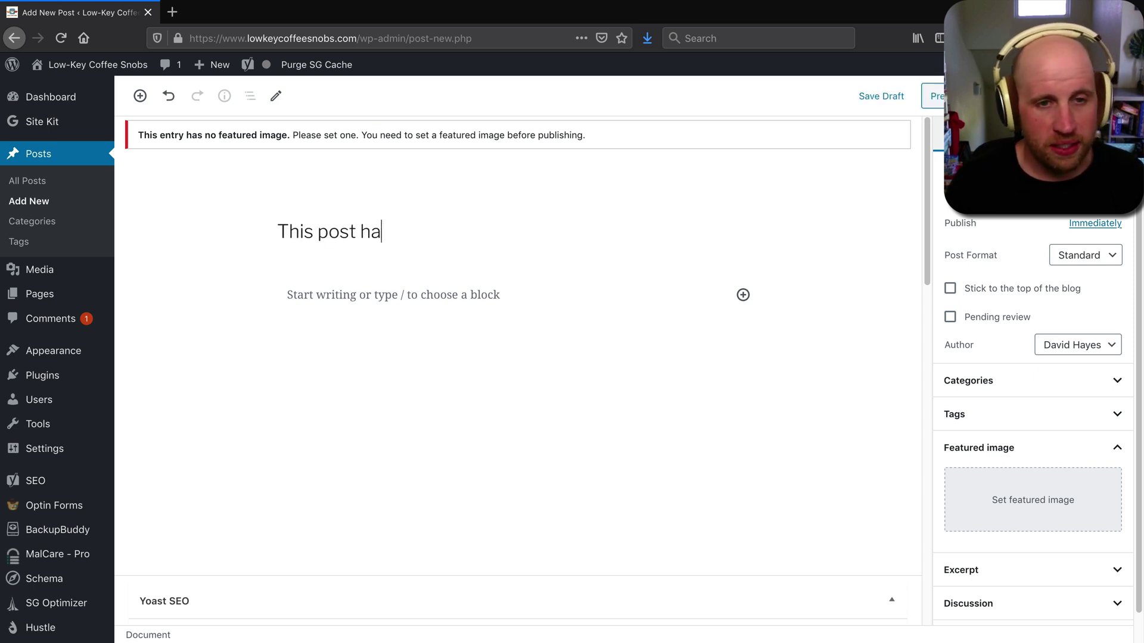
pyautogui.write('s custom ')
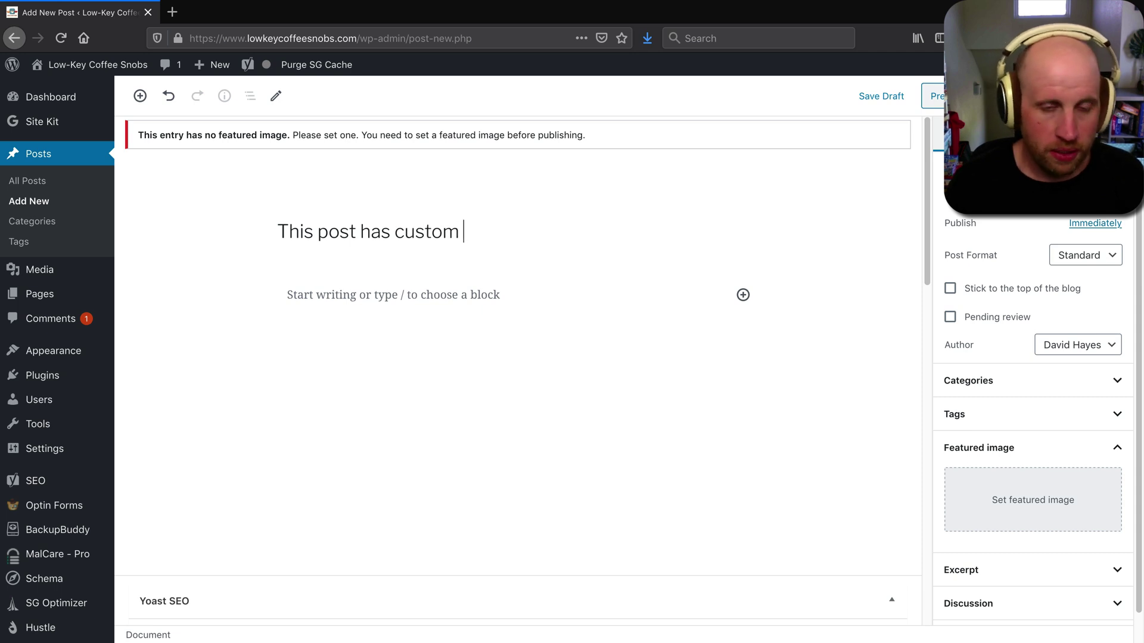
pyautogui.write('html')
pyautogui.press('Return')
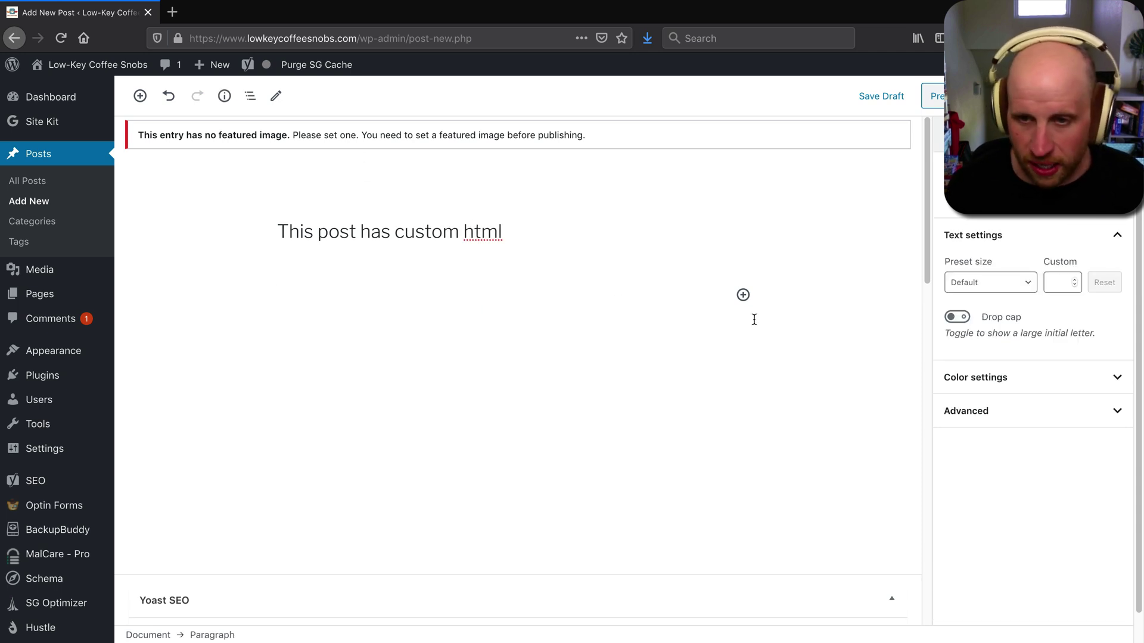
# Insert an empty Custom HTML block below the title by searching the inserter for 'html'
pyautogui.click(743, 295)
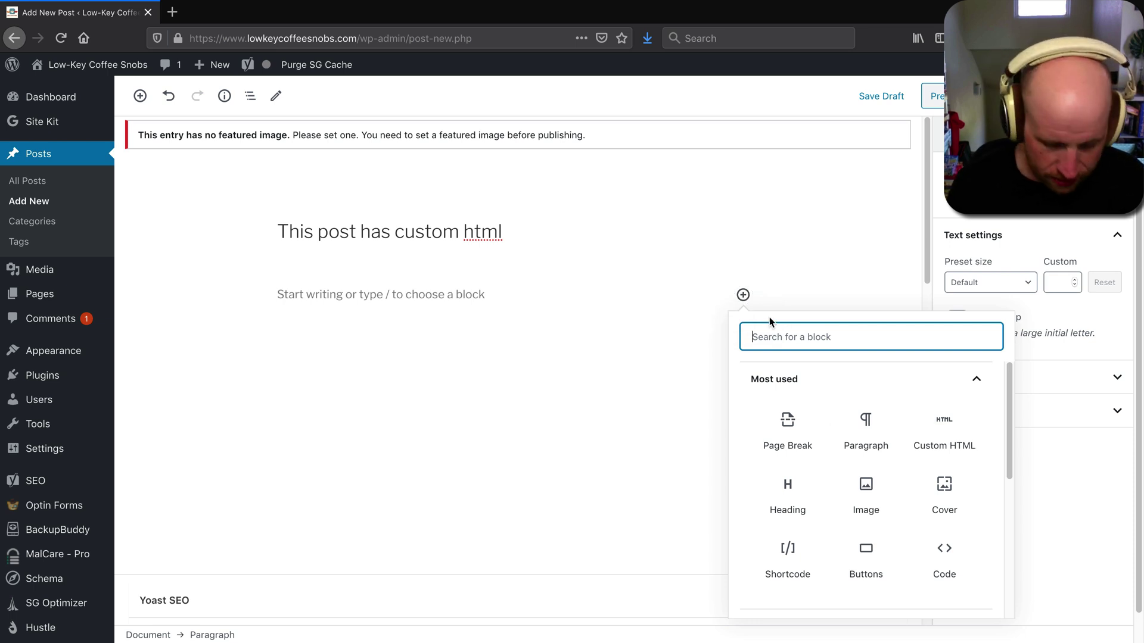
pyautogui.write('custom')
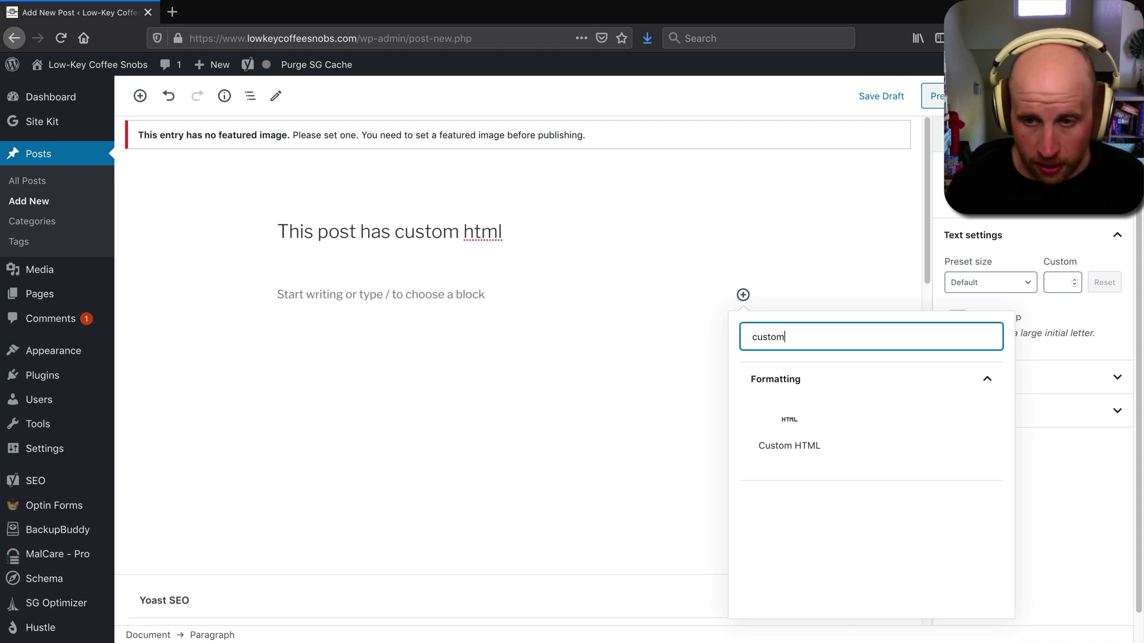
pyautogui.press('BackSpace')
pyautogui.hotkey('ctrl', 'a')
pyautogui.write('html')
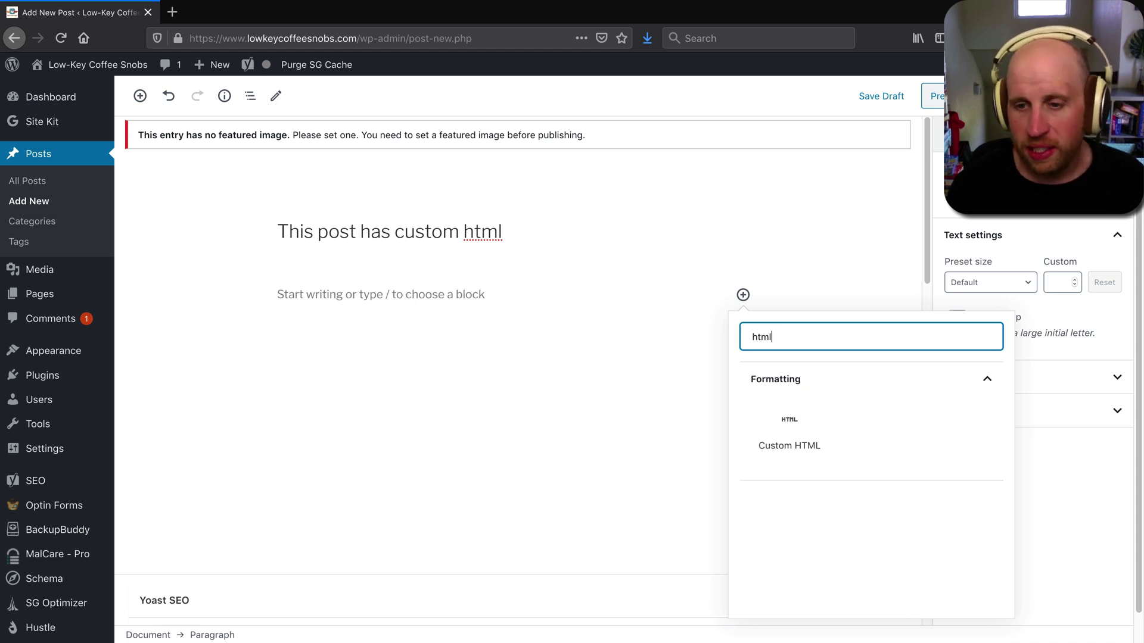
pyautogui.click(789, 430)
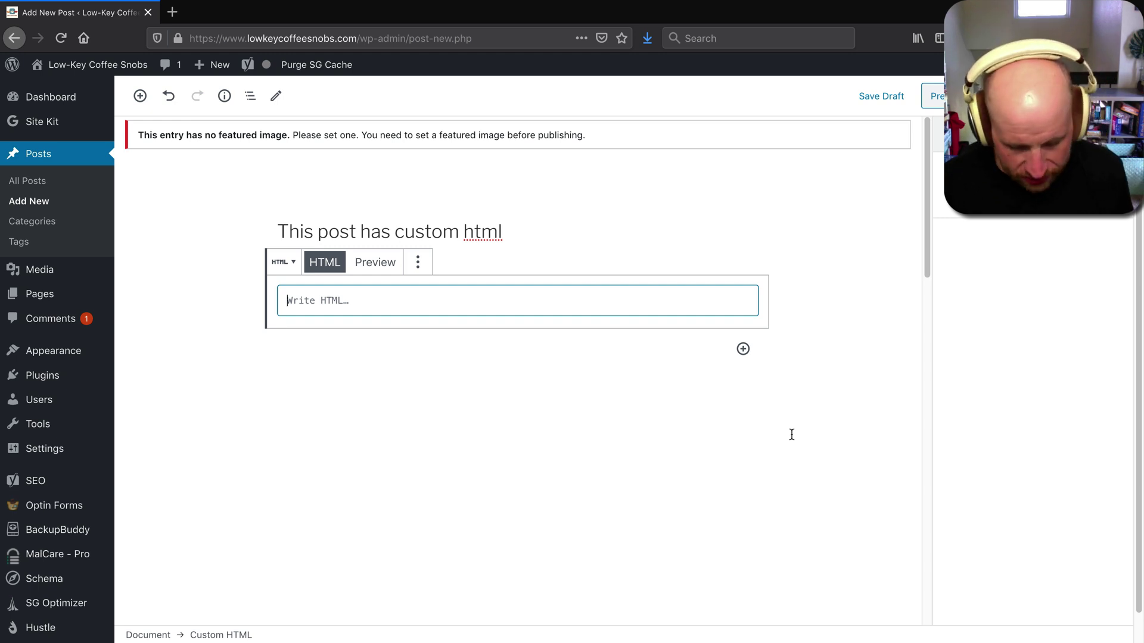
# Write <div><img src="…"></div> in the Custom HTML block with the pasted coffee photo URL
pyautogui.write('<>')
pyautogui.press('Left')
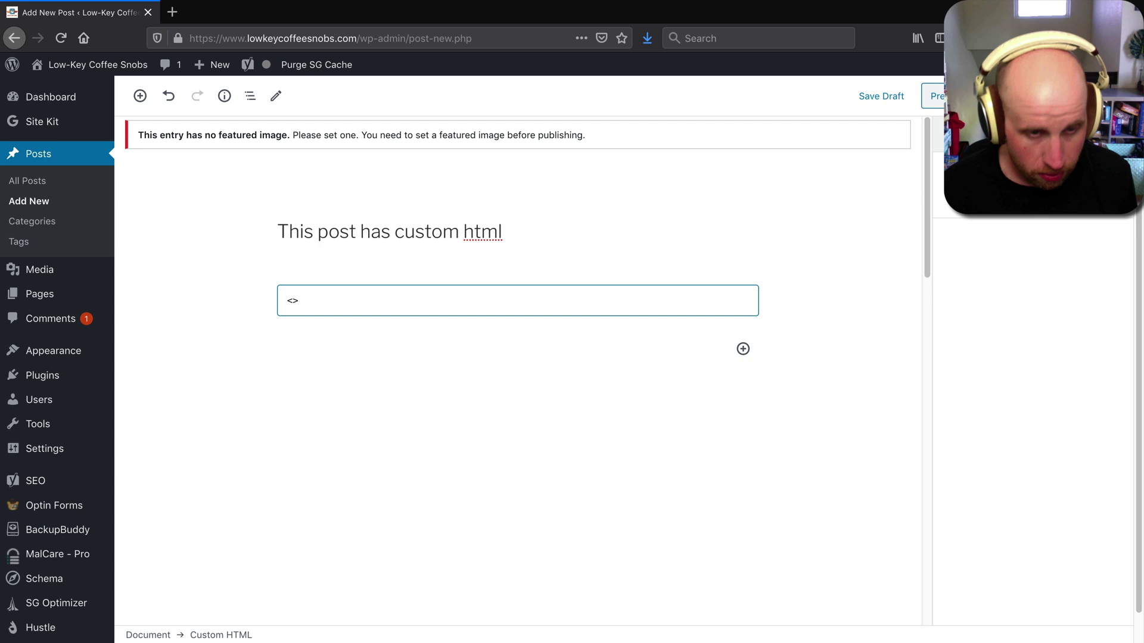
pyautogui.write('div')
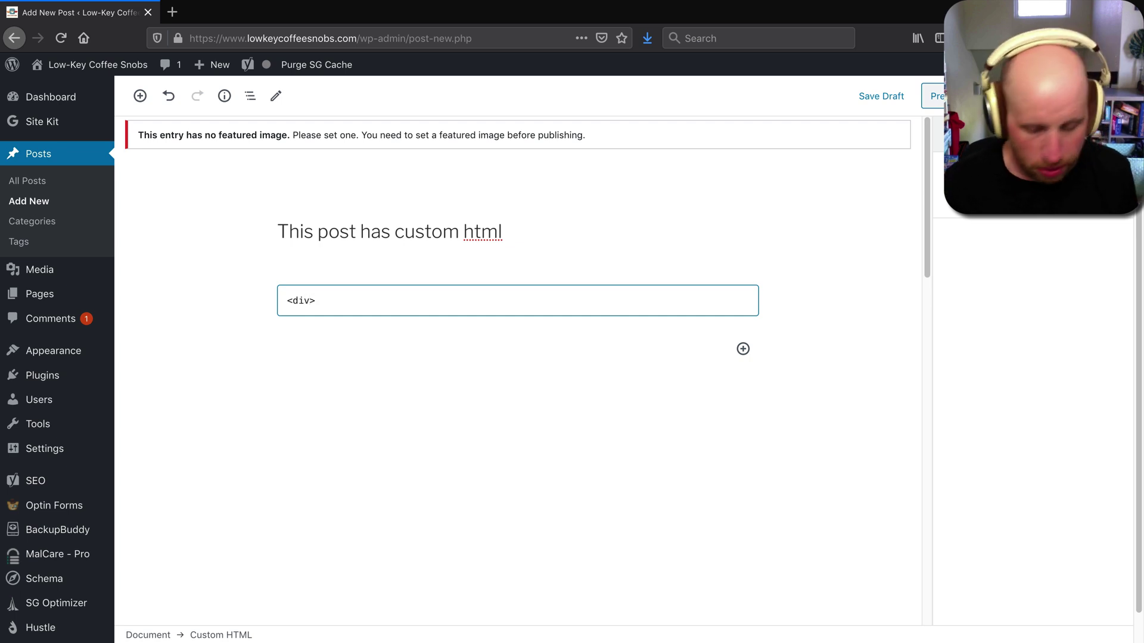
pyautogui.write('<>img ')
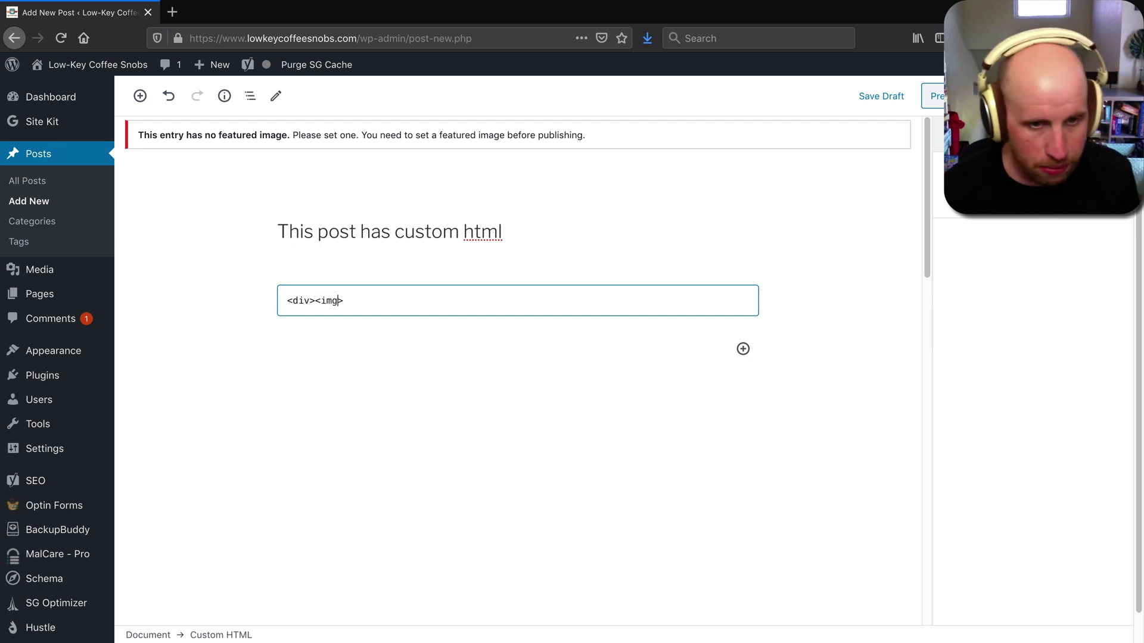
pyautogui.write('sc')
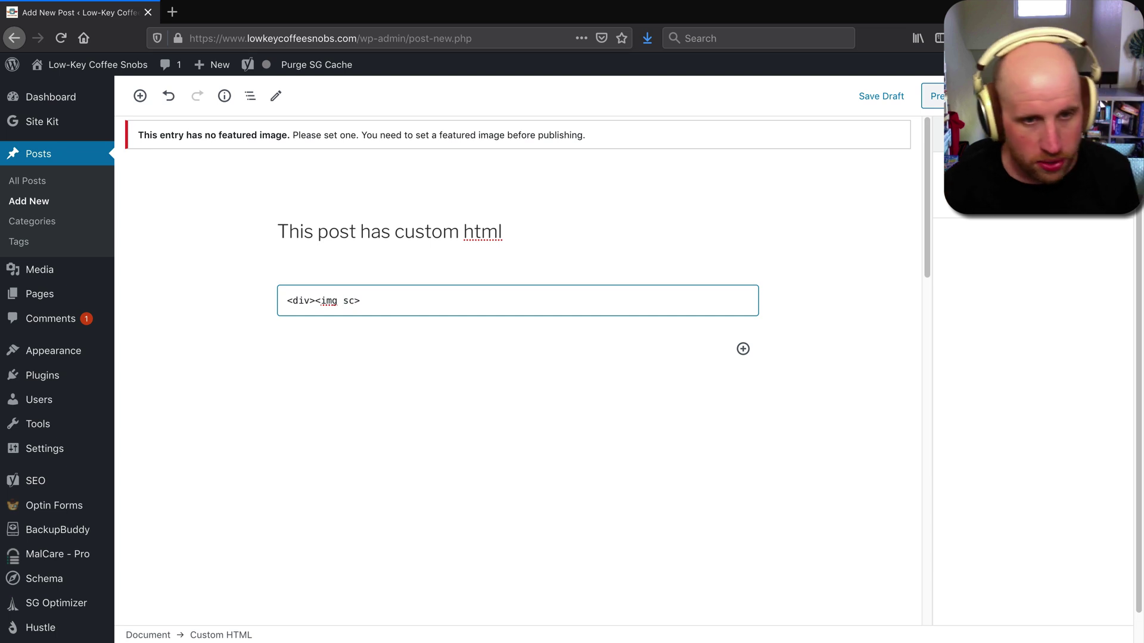
pyautogui.press('BackSpace')
pyautogui.write('rc=')
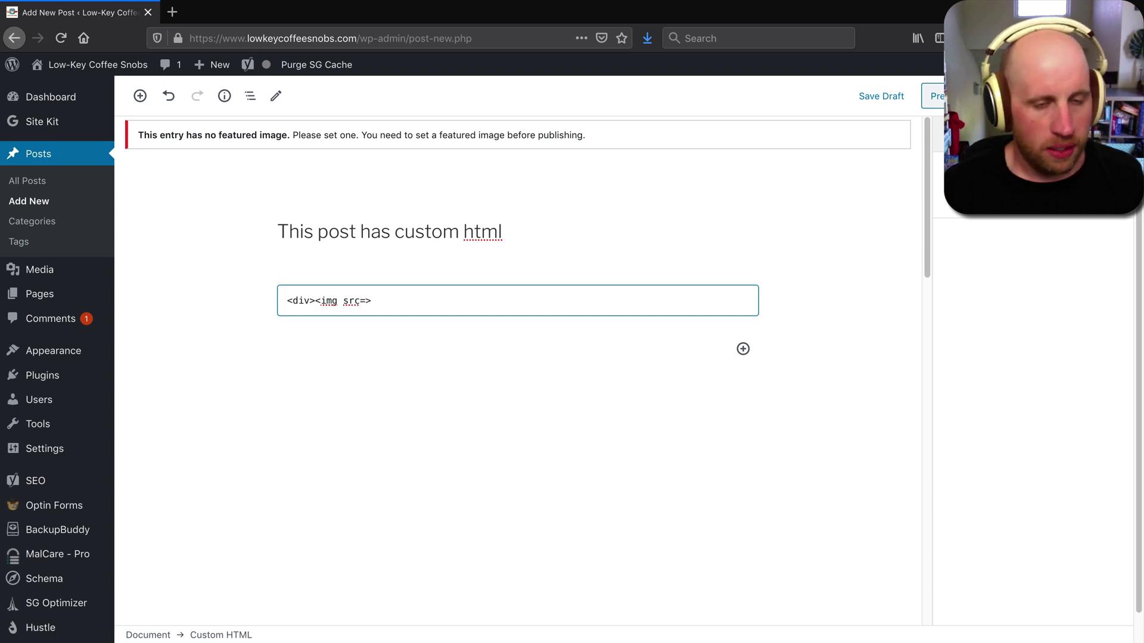
pyautogui.write('"')
pyautogui.write('https://www.lowkeycoffeesnobs.com/wp-content/uploads/2018/01/cropped-nathan-dumlao-325446-1.jpg')
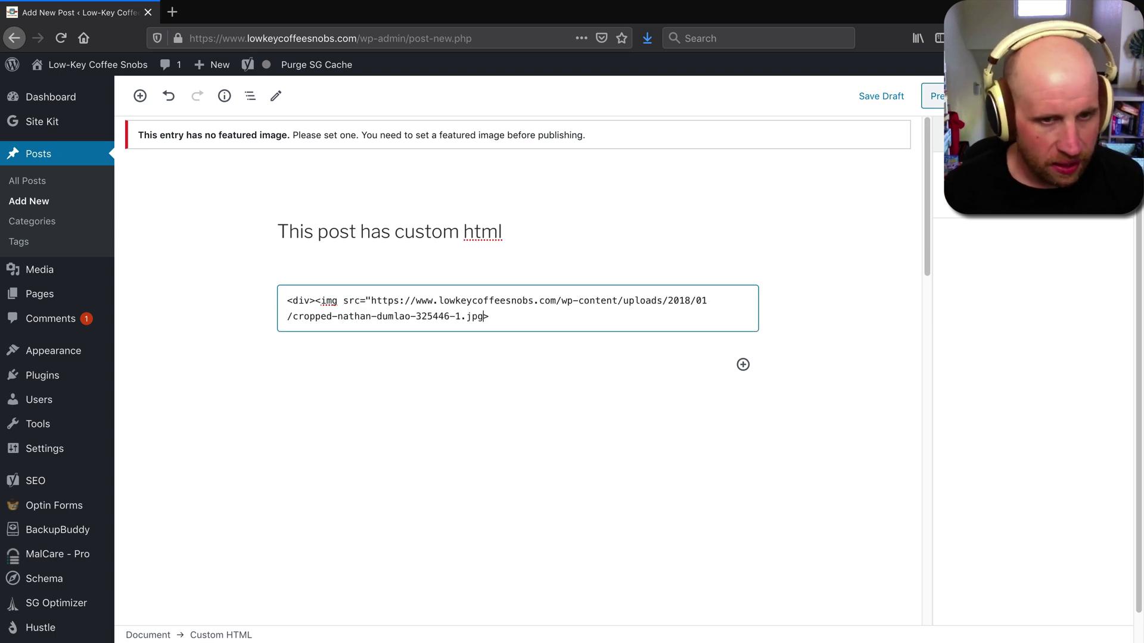
pyautogui.write('">')
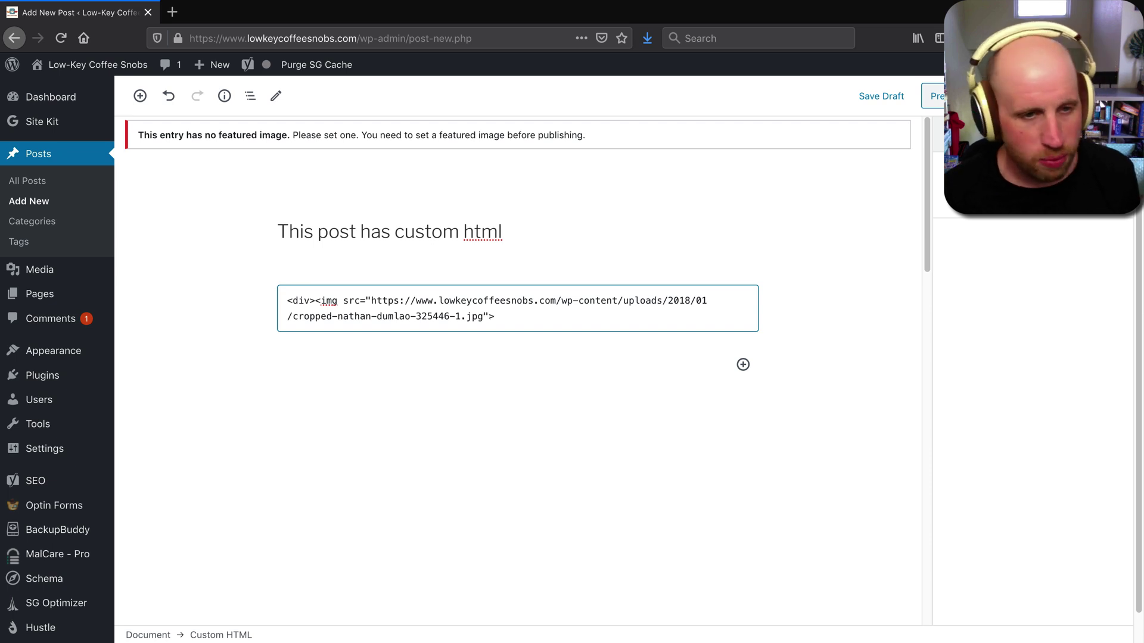
pyautogui.write('<')
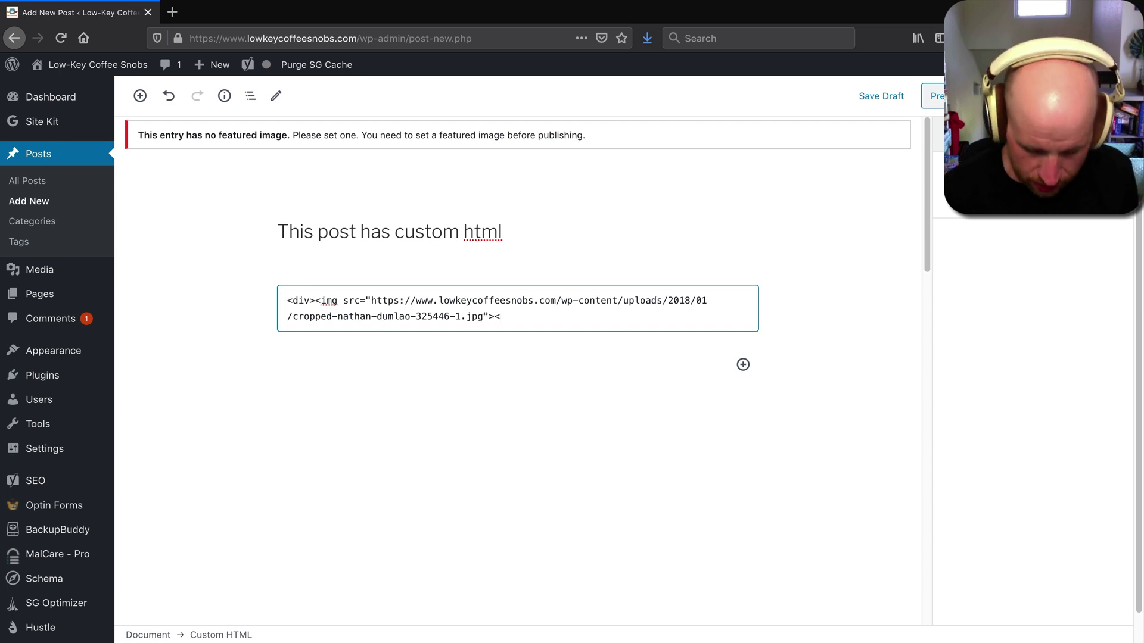
pyautogui.write('/div>')
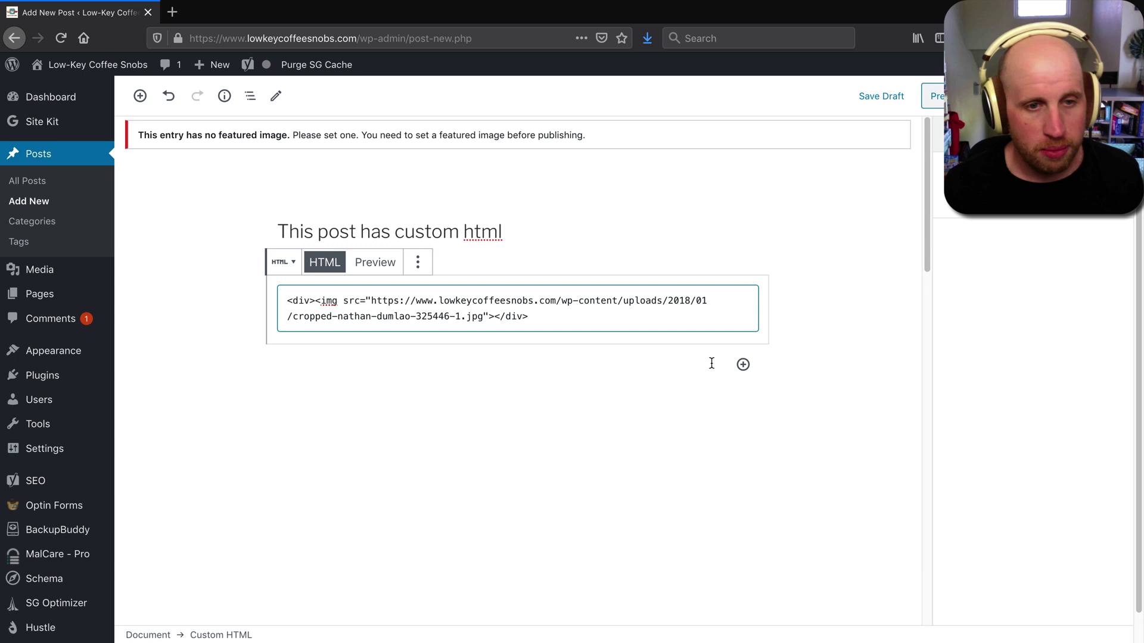
# Preview the rendered coffee photo, then return to editing the HTML source
pyautogui.click(365, 263)
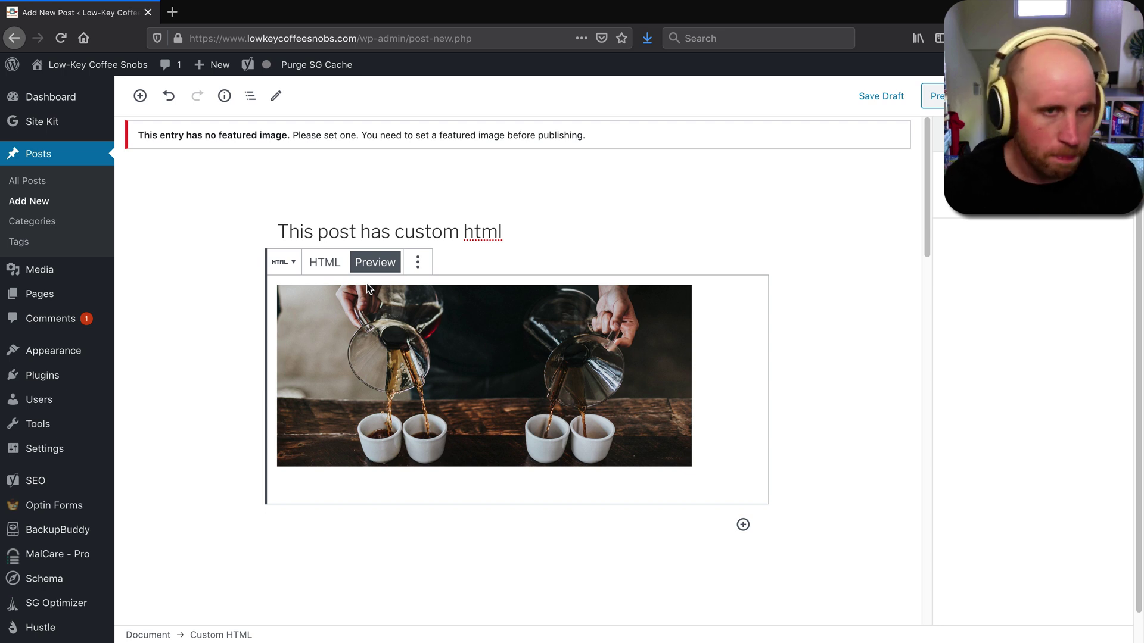
pyautogui.click(322, 261)
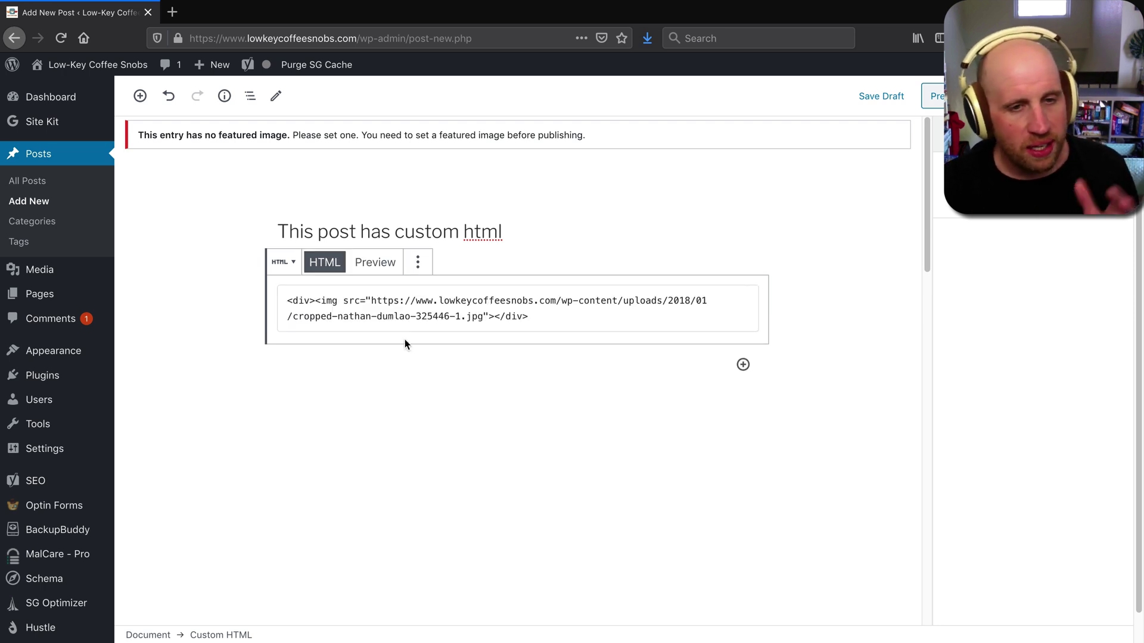
pyautogui.click(323, 303)
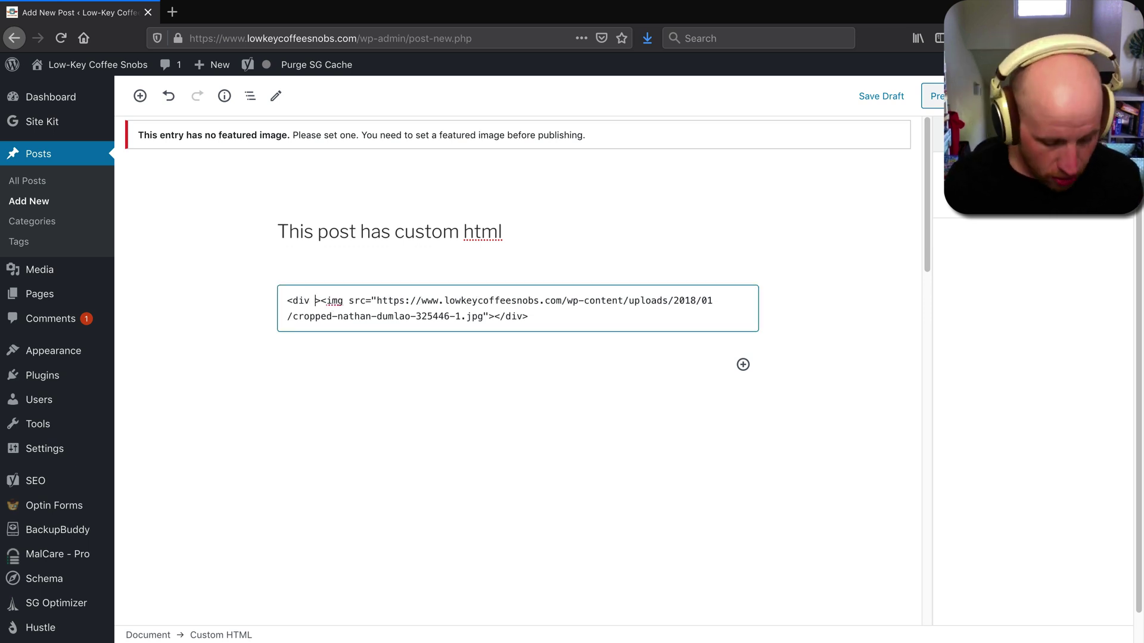
# Add class="special-image" to the opening div tag in the Custom HTML block
pyautogui.write('class="')
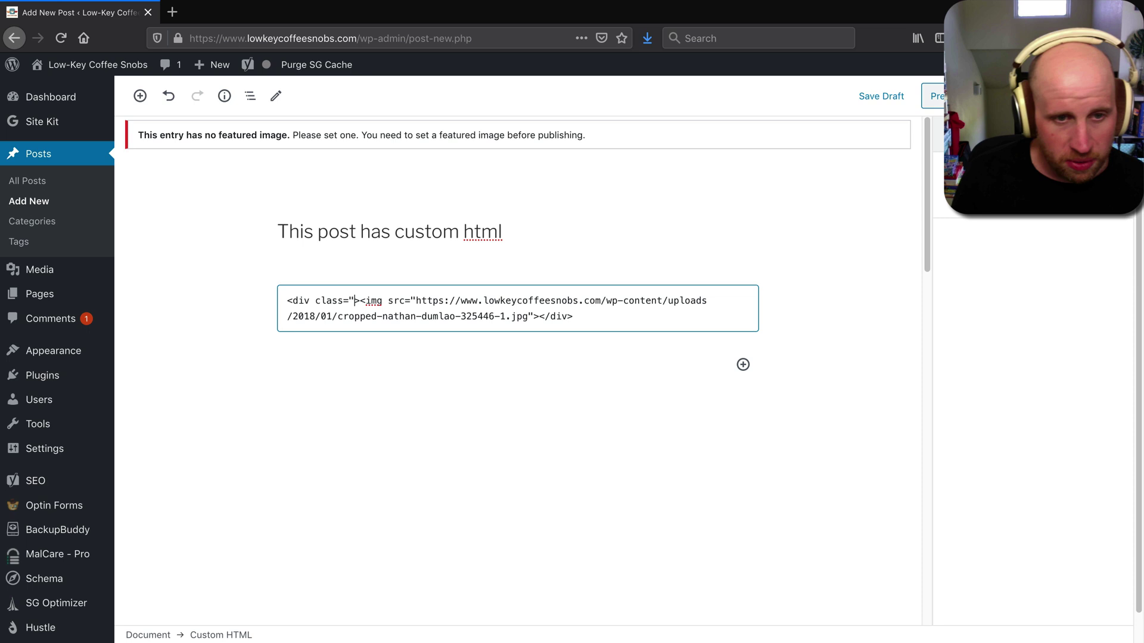
pyautogui.write('special-')
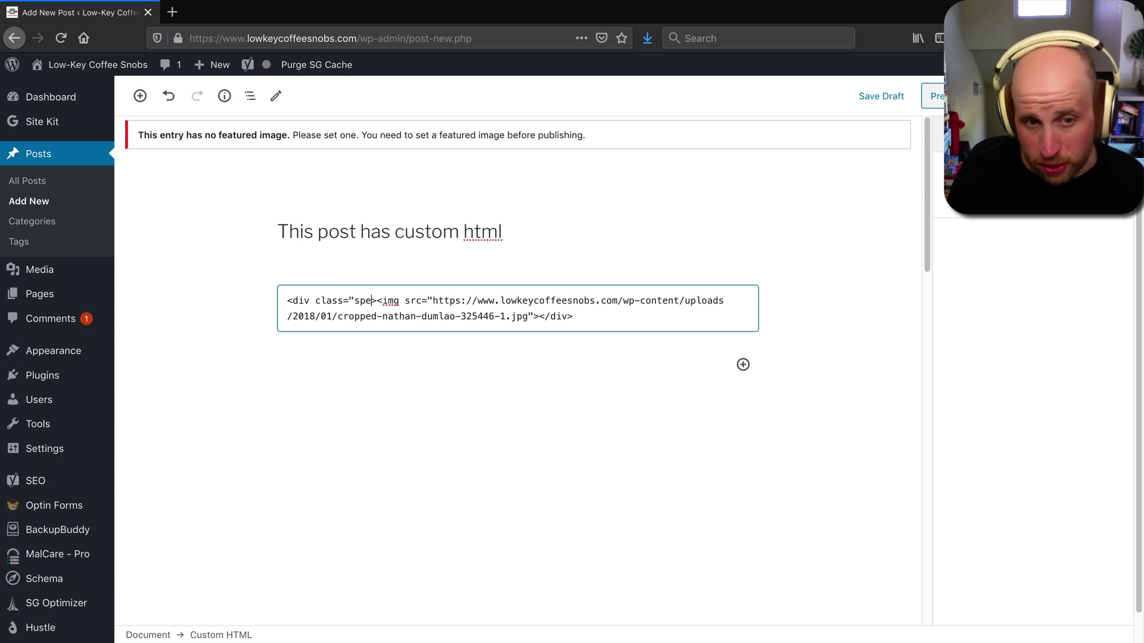
pyautogui.write('image"')
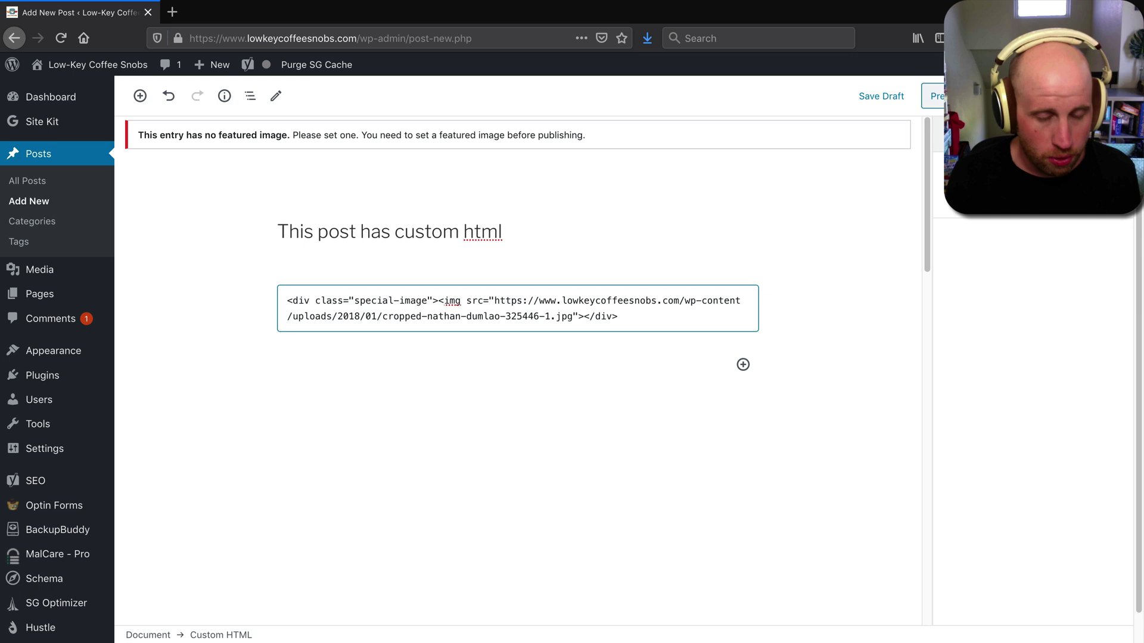
# Add an Image block showing the Christmas photo of the couple from the Media Library
pyautogui.click(742, 365)
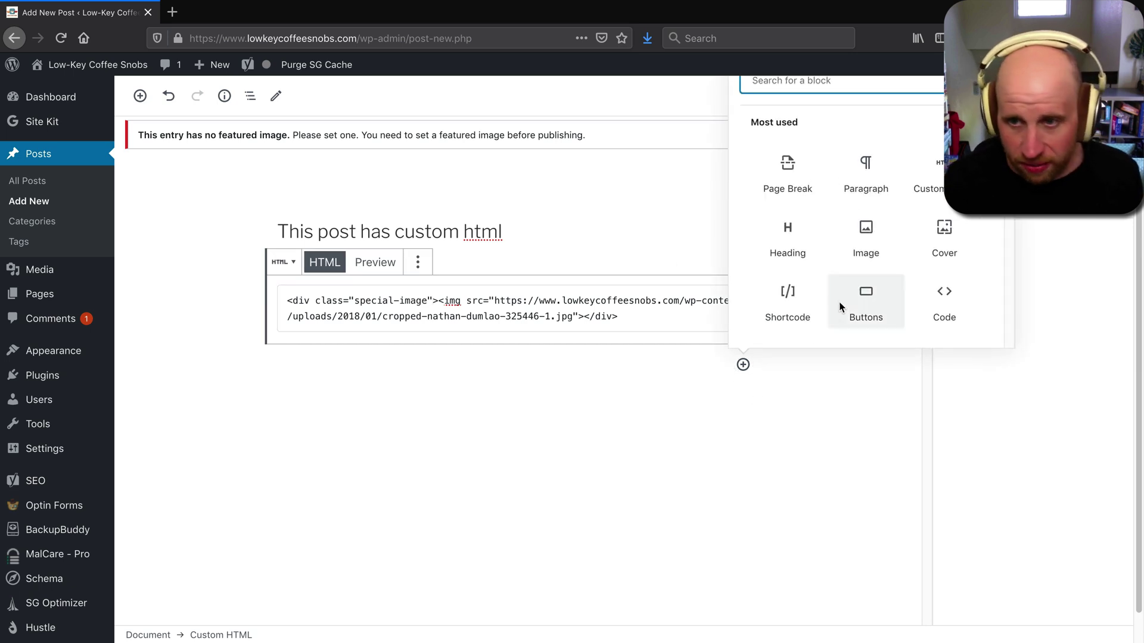
pyautogui.write('image')
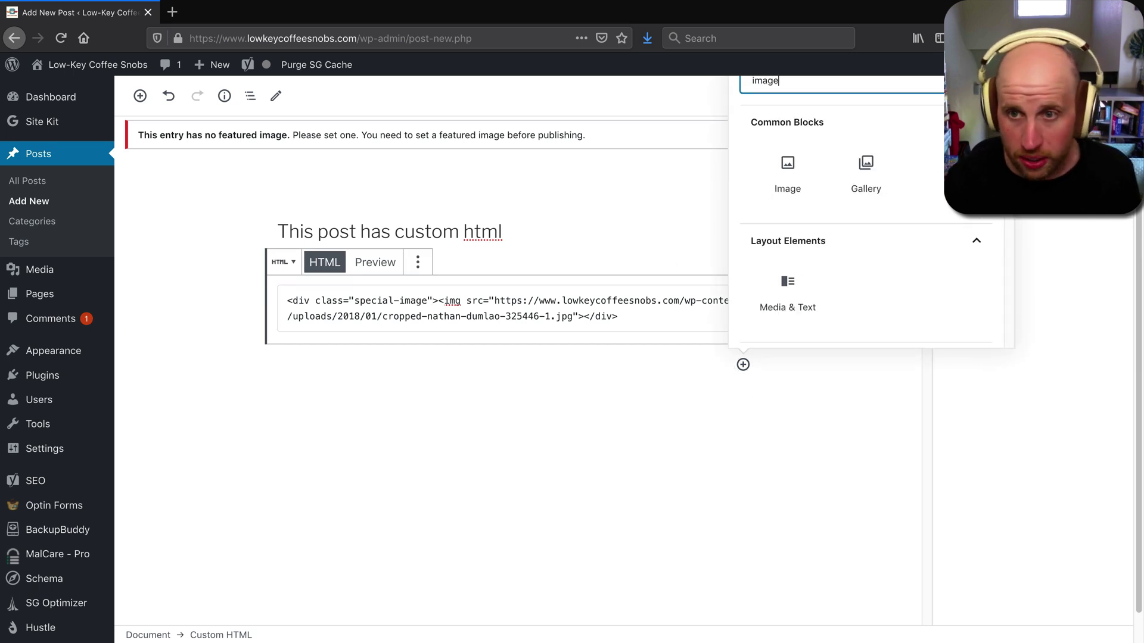
pyautogui.click(787, 174)
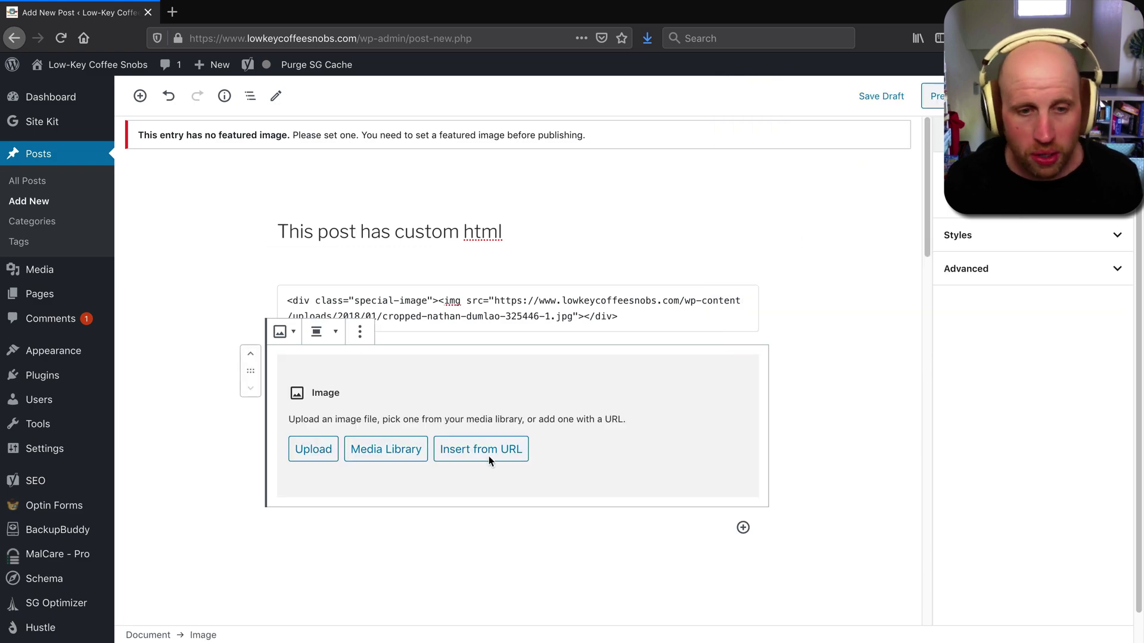
pyautogui.click(353, 444)
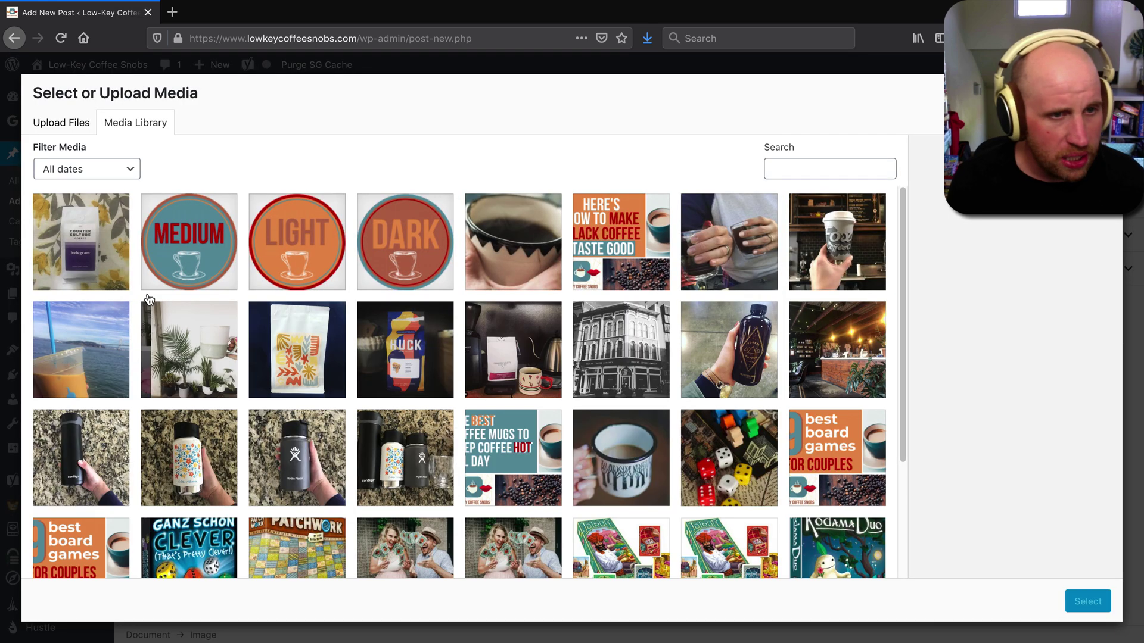
pyautogui.scroll(-10, 757, 476)
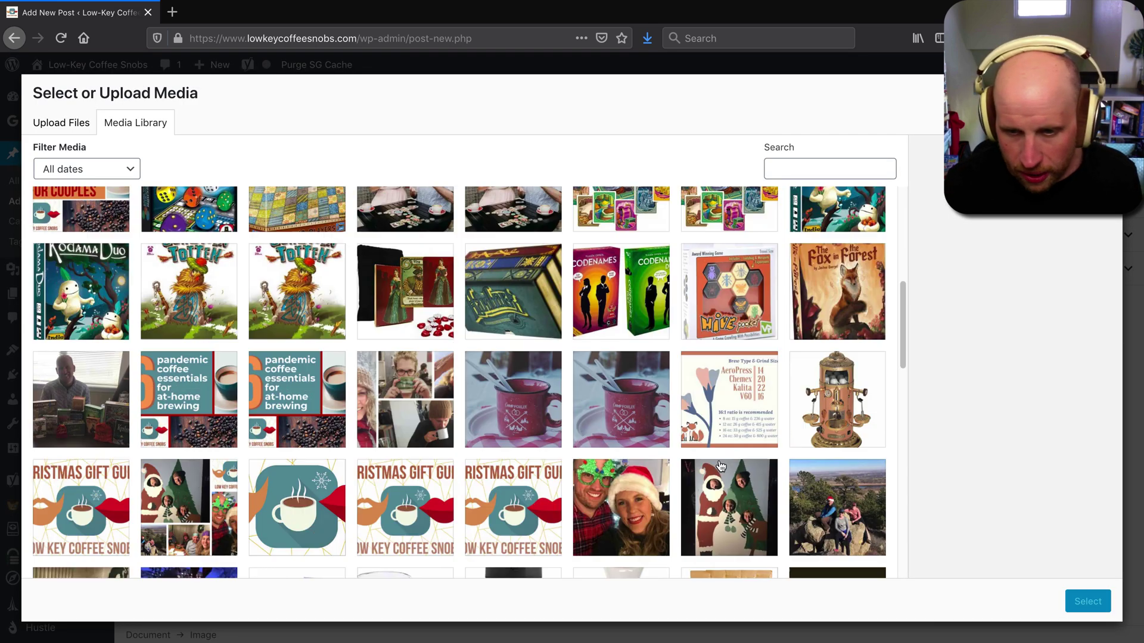
pyautogui.click(614, 504)
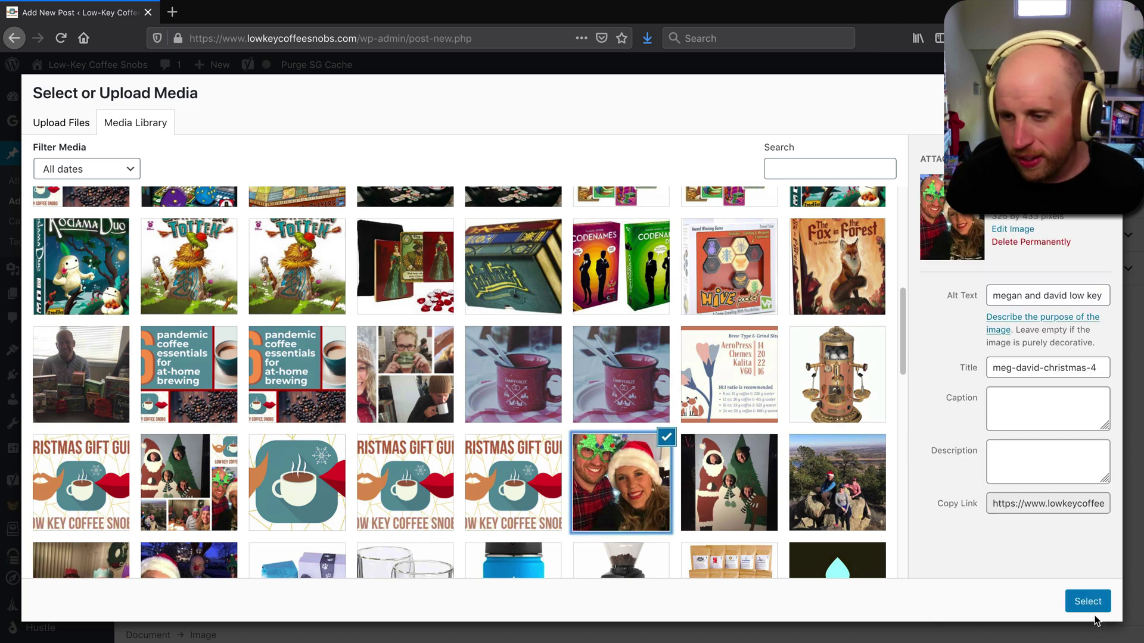
pyautogui.click(1090, 602)
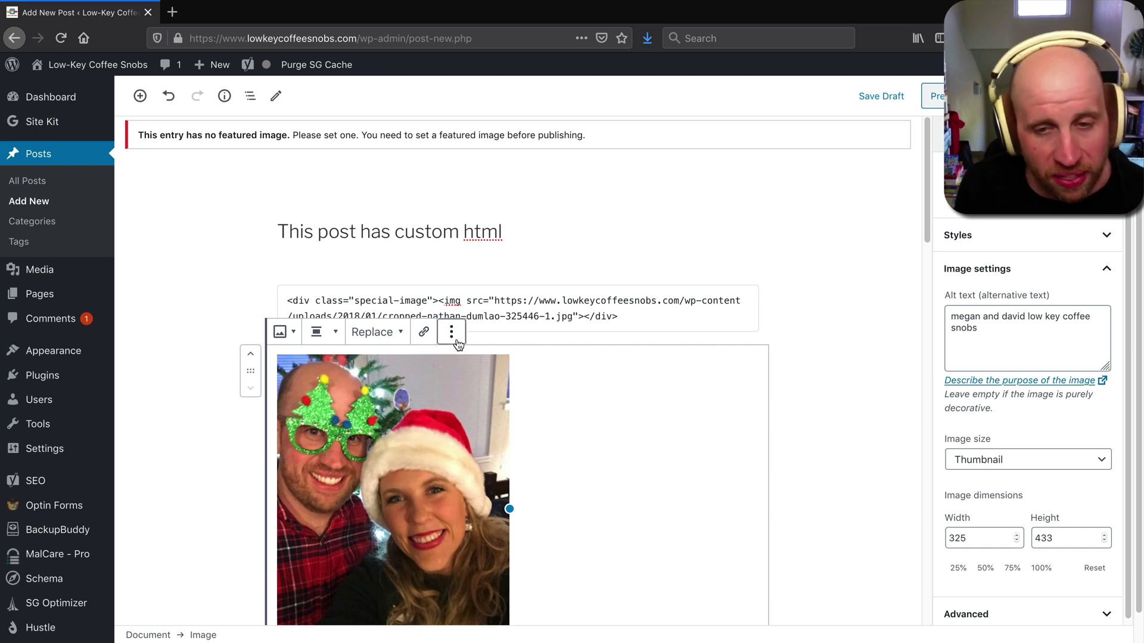
# Switch the image block to Edit as HTML so it shows its figure markup
pyautogui.scroll(-2, 641, 393)
pyautogui.click(451, 217)
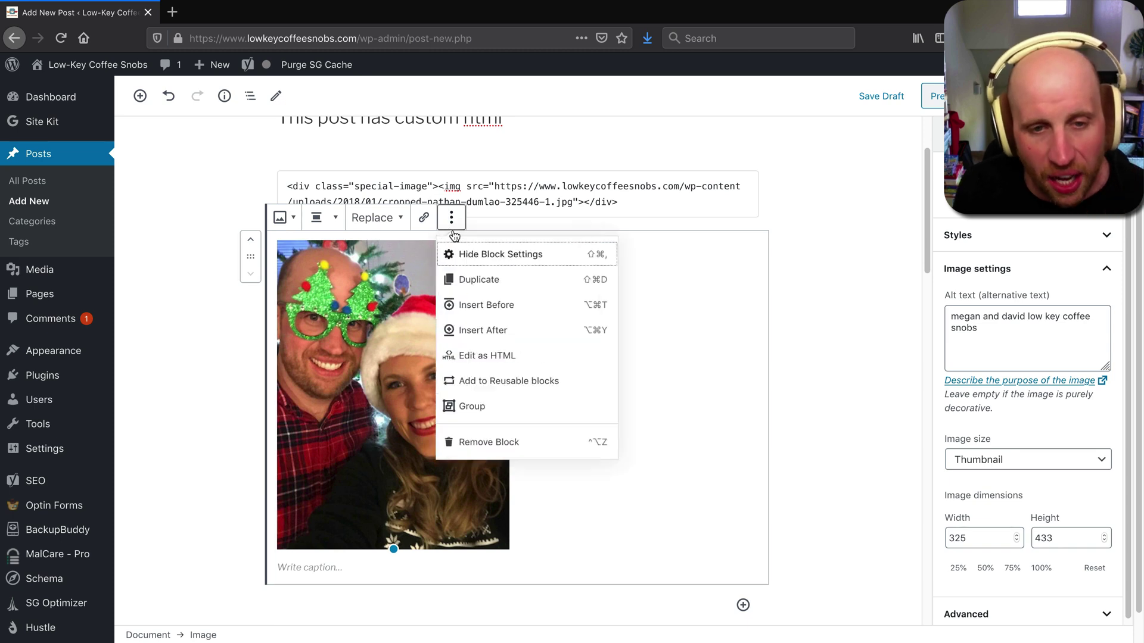
pyautogui.click(511, 361)
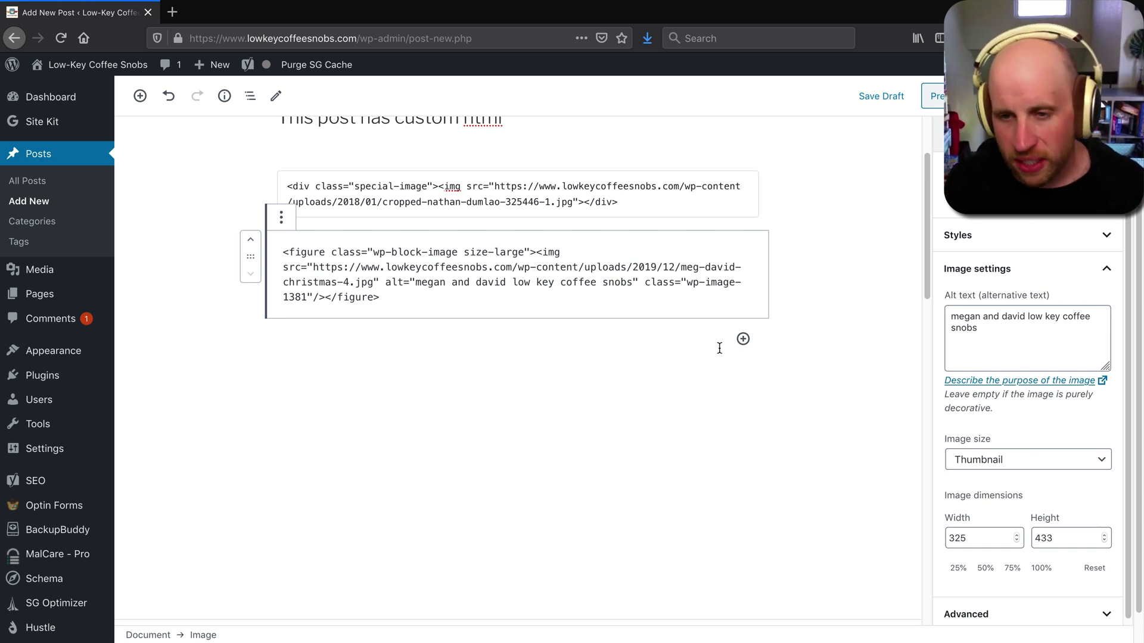
pyautogui.click(743, 339)
# Add a paragraph reading 'This is a paragraph' and show it as <p> HTML markup
pyautogui.click(897, 475)
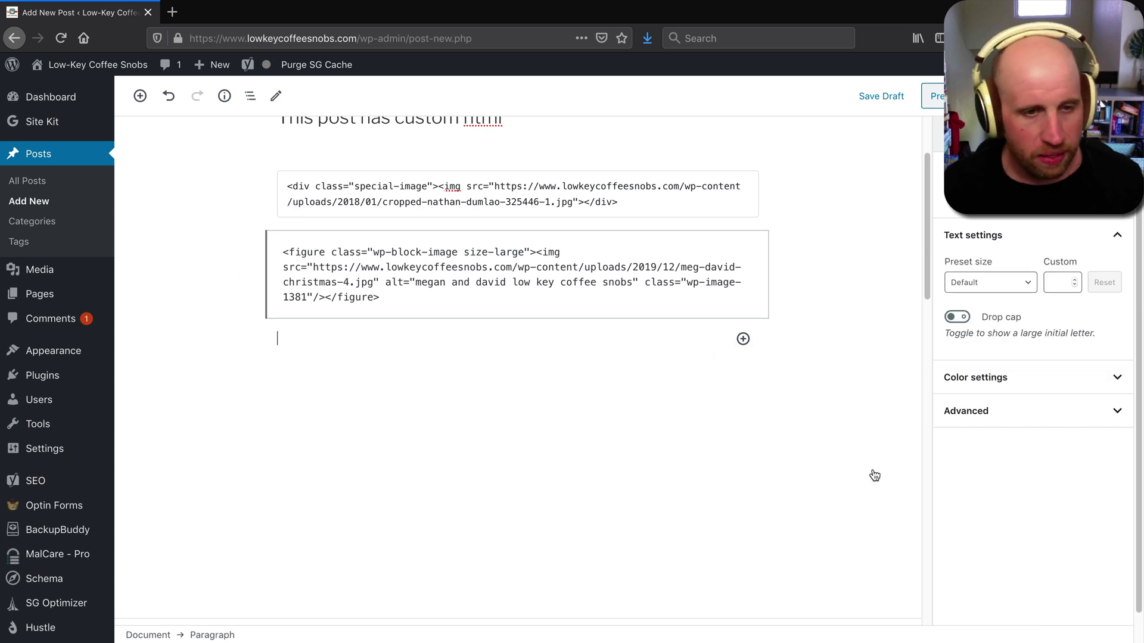
pyautogui.write('T')
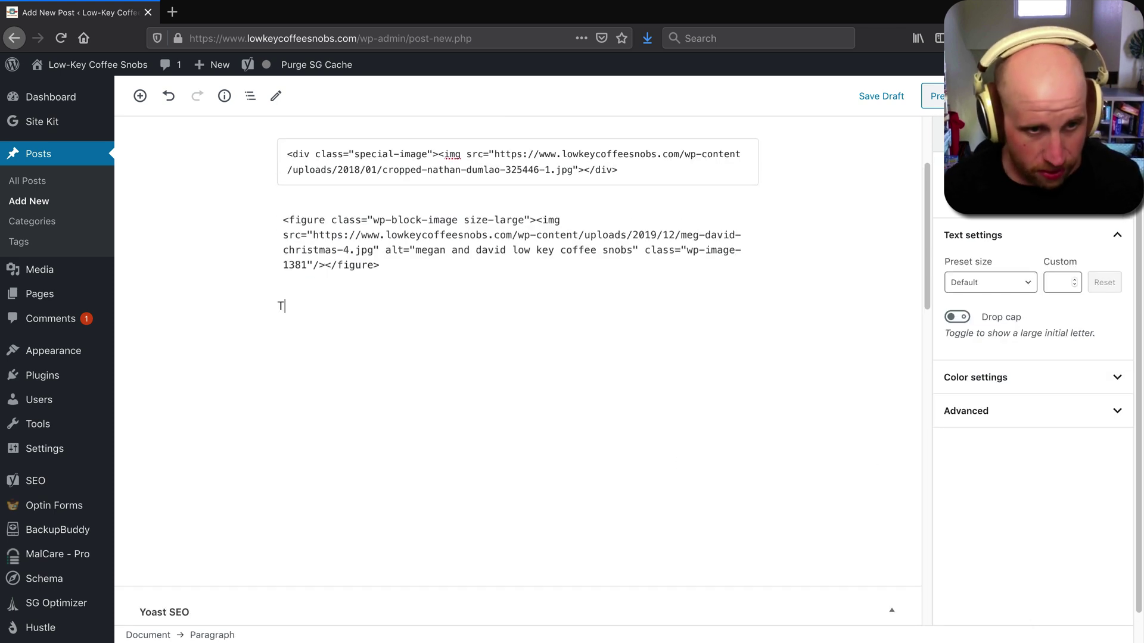
pyautogui.write('his is a paragp')
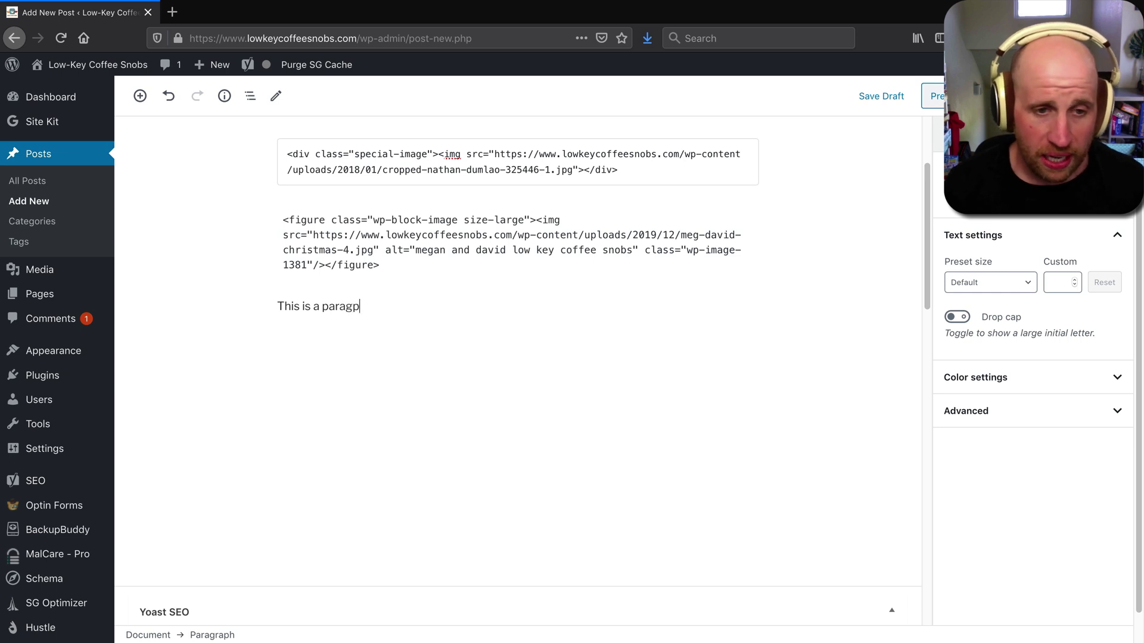
pyautogui.press('BackSpace')
pyautogui.write('raph')
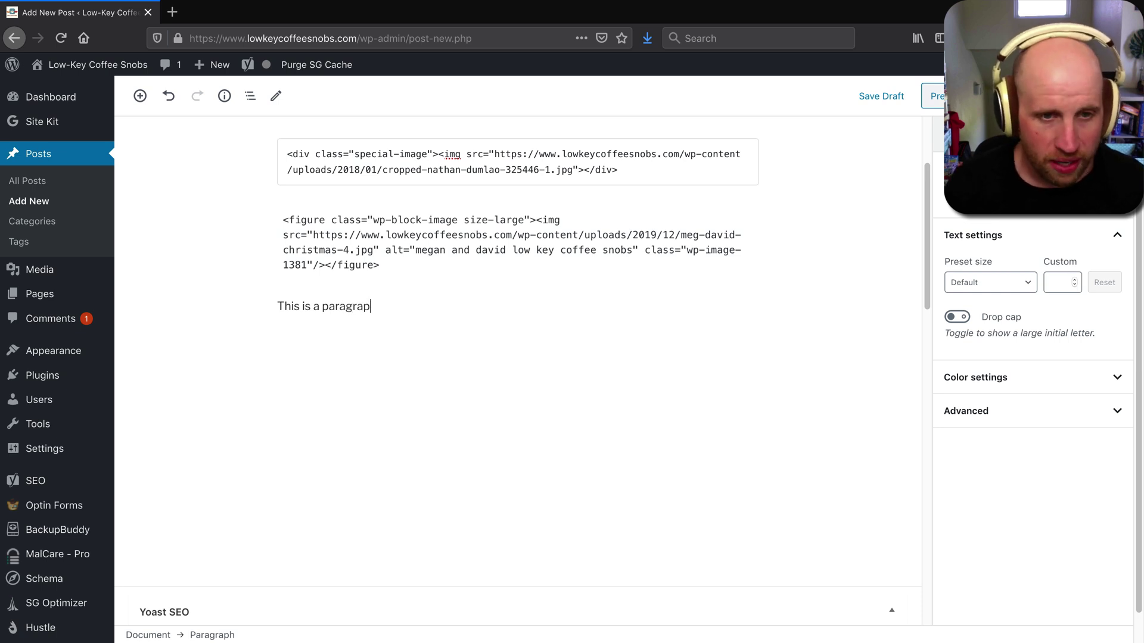
pyautogui.click(454, 274)
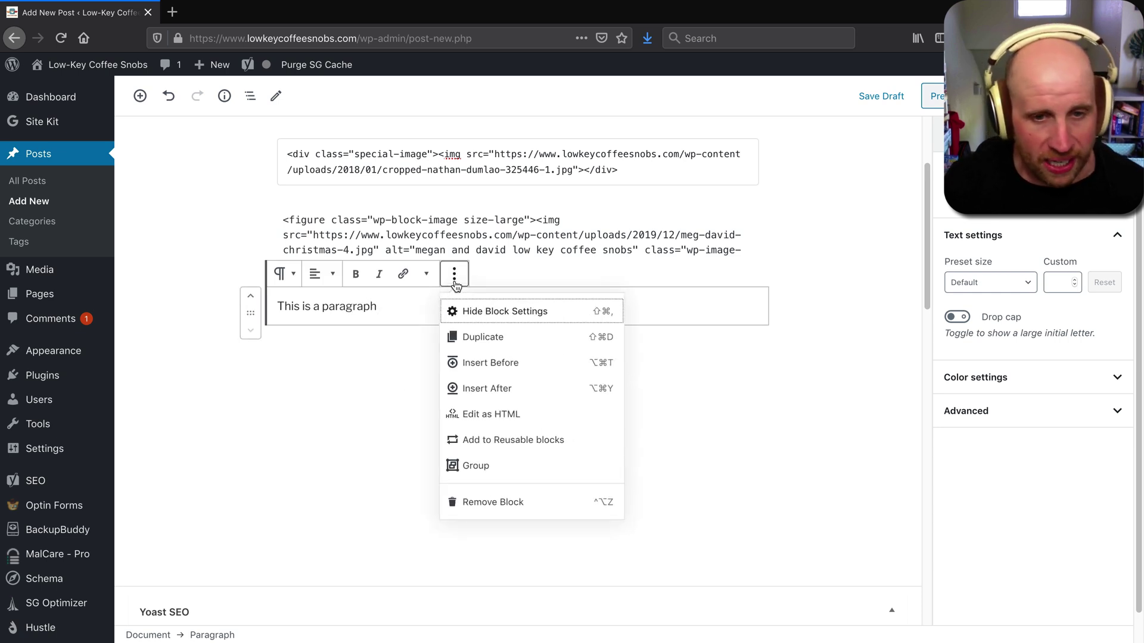
pyautogui.click(516, 415)
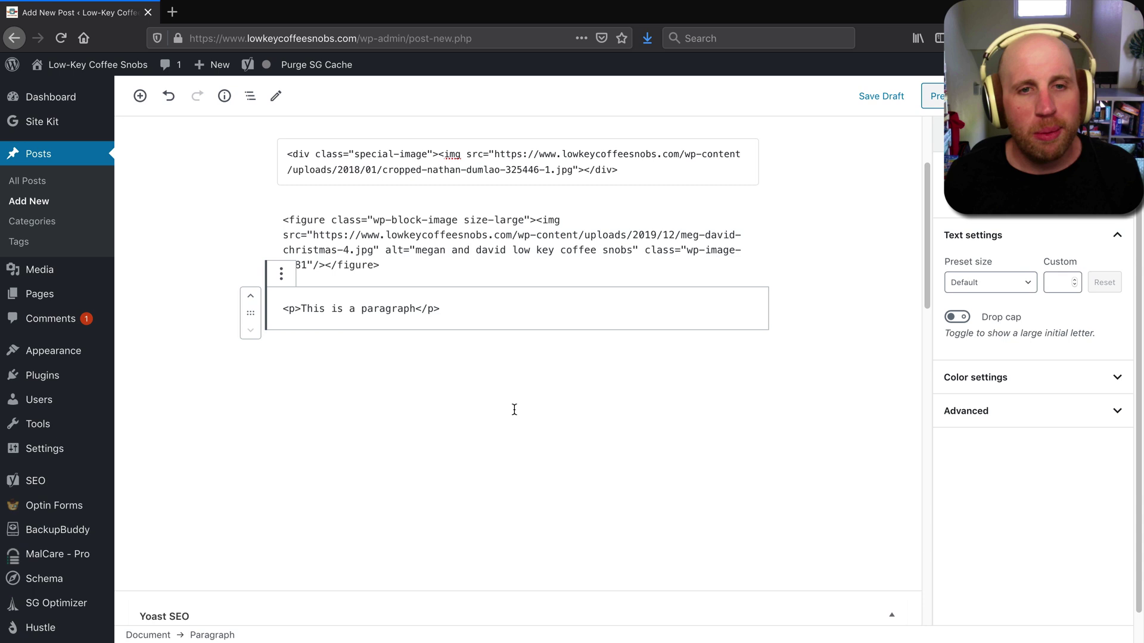
pyautogui.click(417, 143)
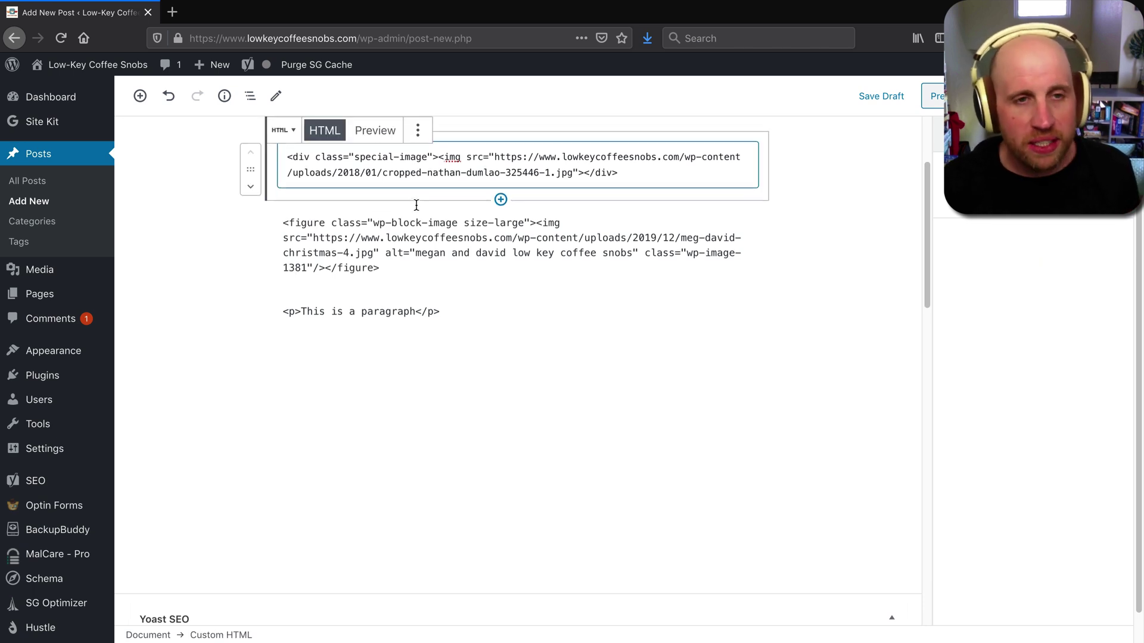
pyautogui.scroll(3, 416, 205)
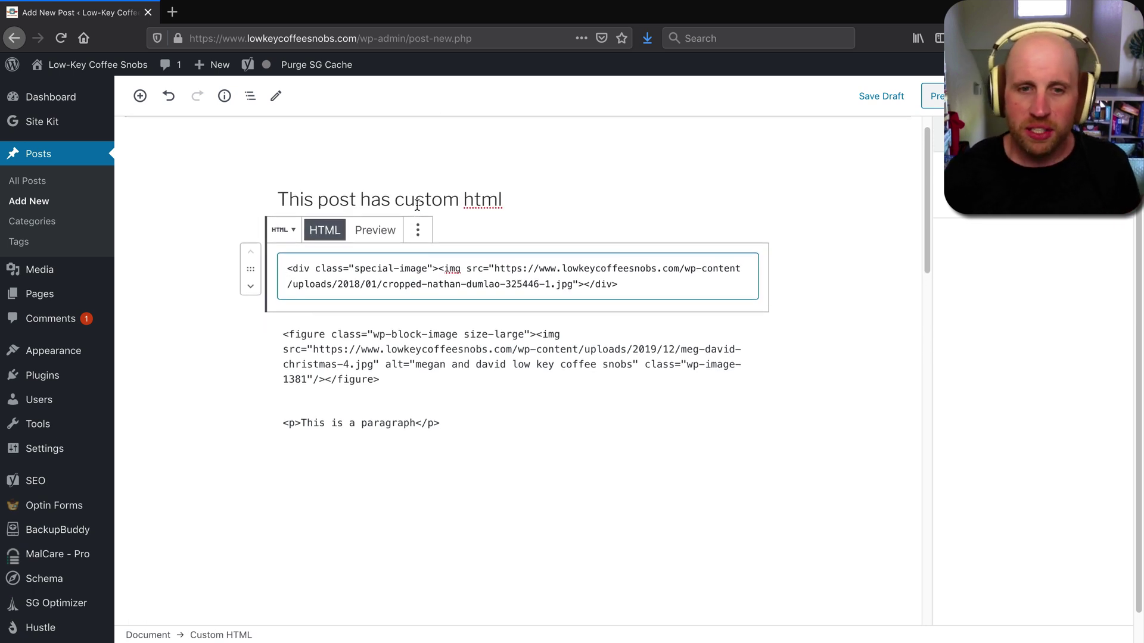